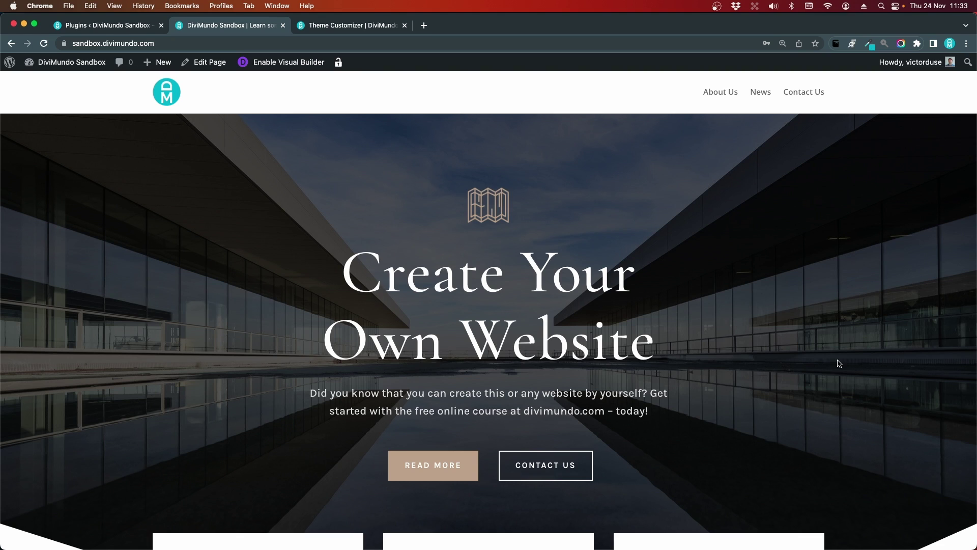
Switch to the Theme Customizer tab to view the site's alternative header layout.
{"action": "left_click", "coordinate": [335, 26]}
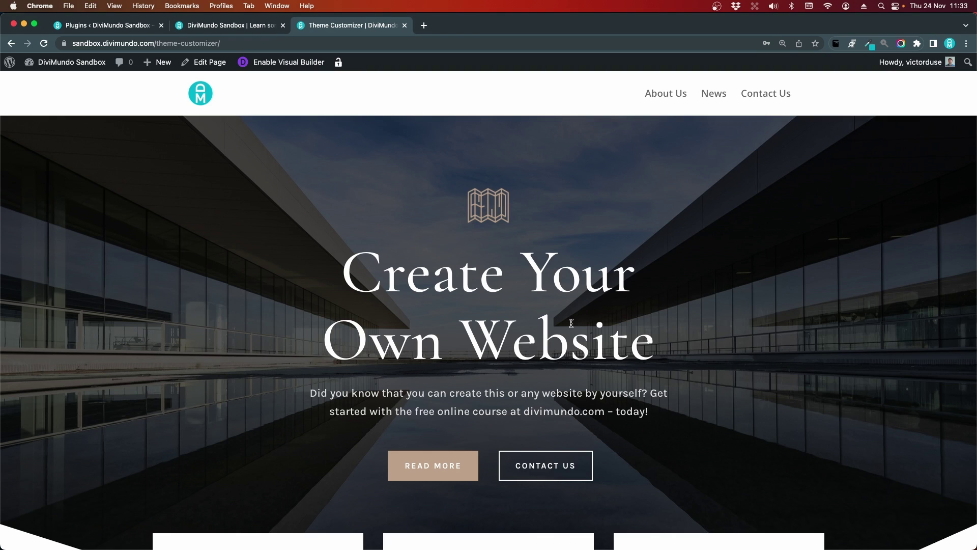
Activate WooCommerce, then reload the homepage and Theme Customizer tabs to compare their headers.
{"action": "left_click", "coordinate": [118, 27]}
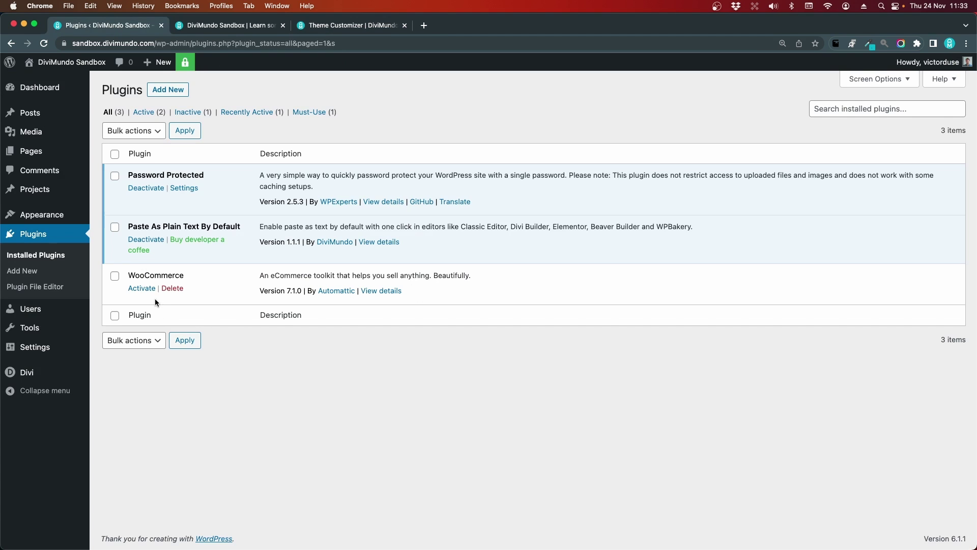
{"action": "left_click", "coordinate": [141, 288]}
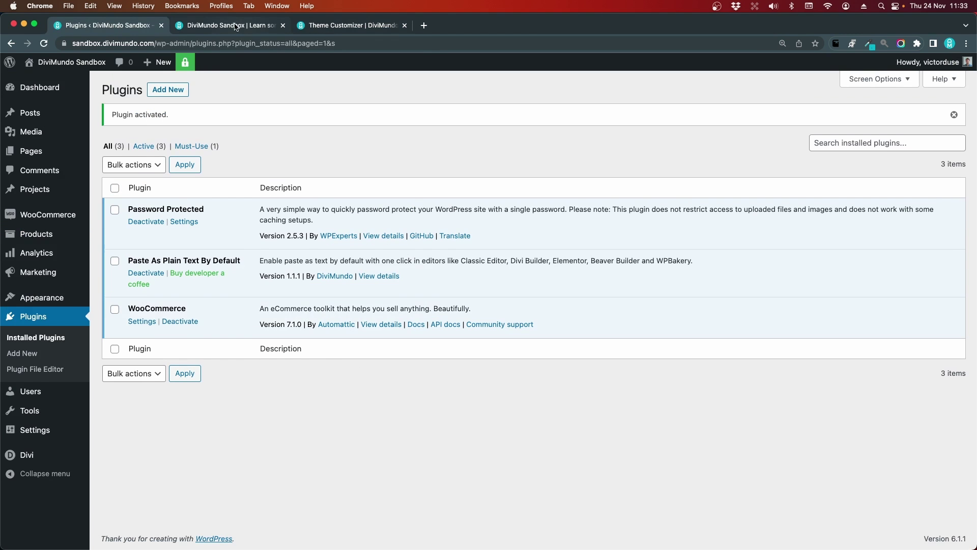
{"action": "left_click", "coordinate": [236, 26]}
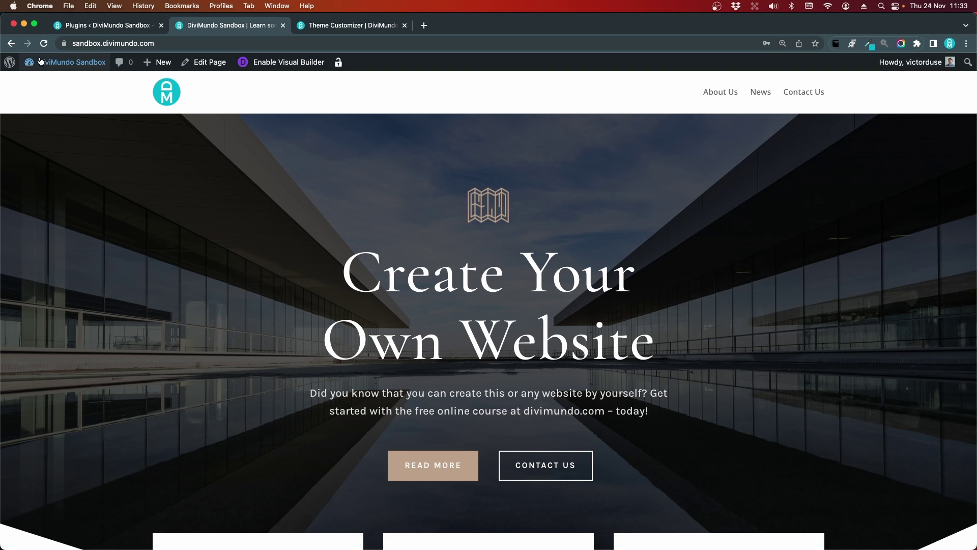
{"action": "left_click", "coordinate": [44, 44]}
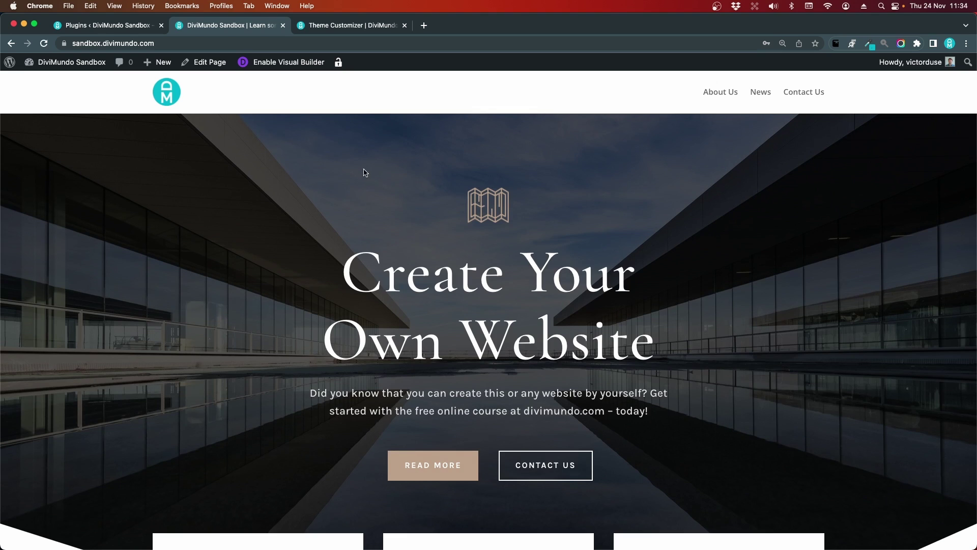
{"action": "left_click", "coordinate": [362, 26]}
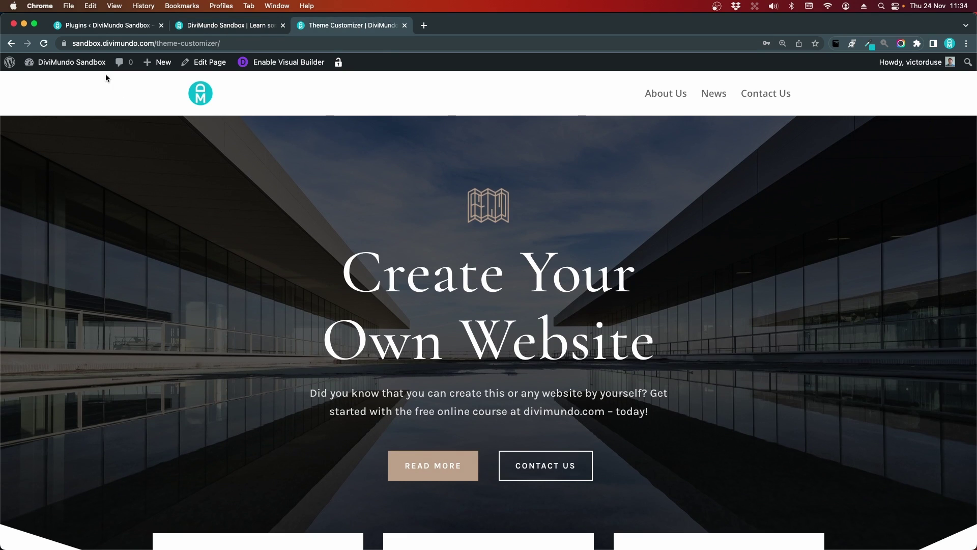
{"action": "left_click", "coordinate": [45, 44]}
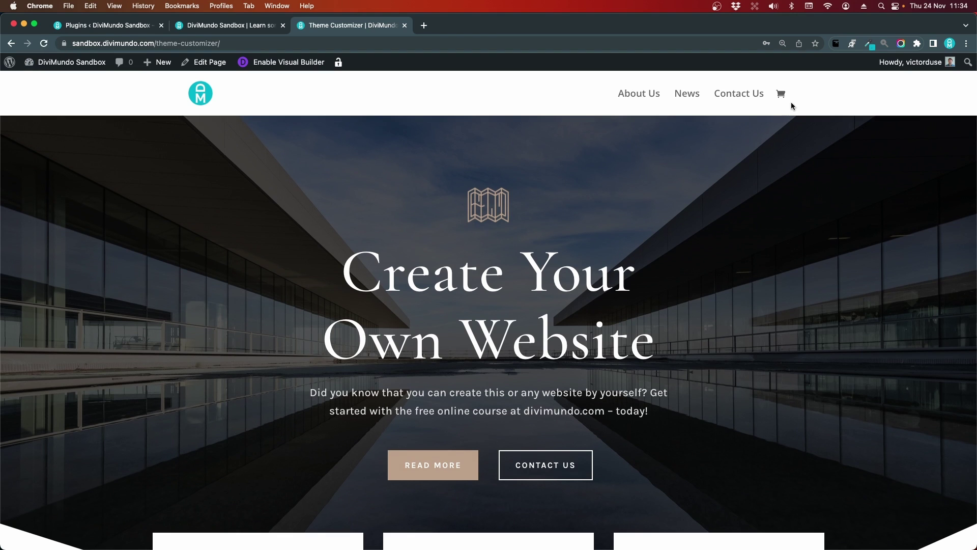
{"action": "left_click", "coordinate": [238, 29]}
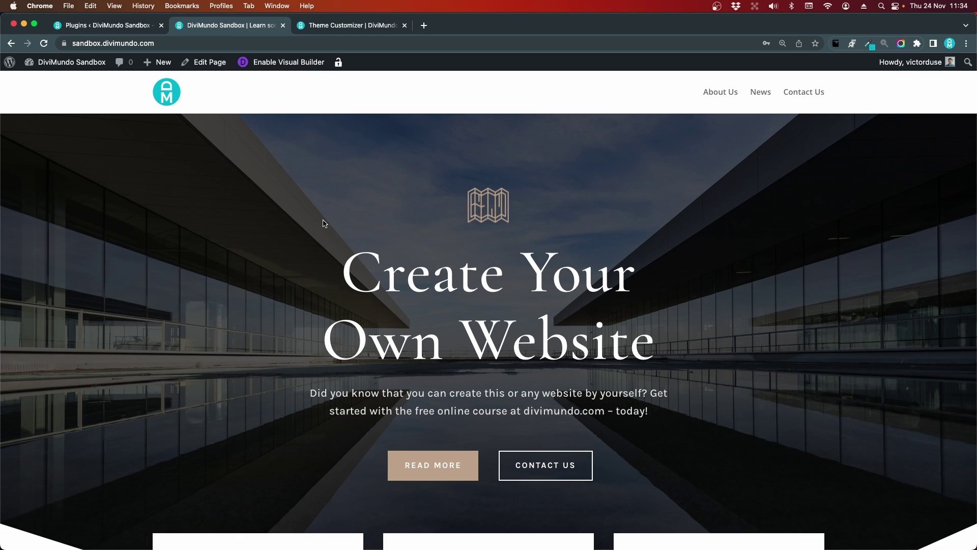
Open the Global Header layout from Divi's Theme Builder in the admin sidebar.
{"action": "left_click", "coordinate": [70, 26]}
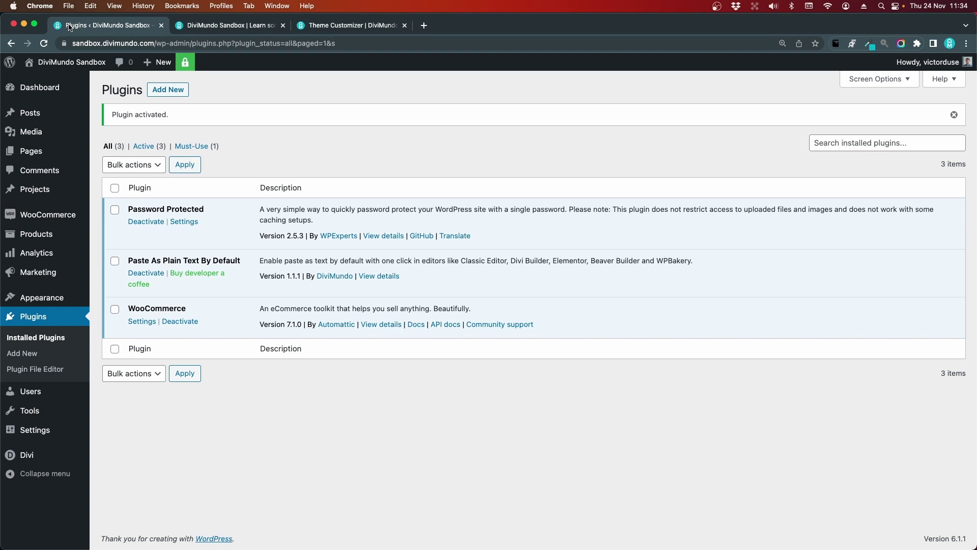
{"action": "mouse_move", "coordinate": [41, 455]}
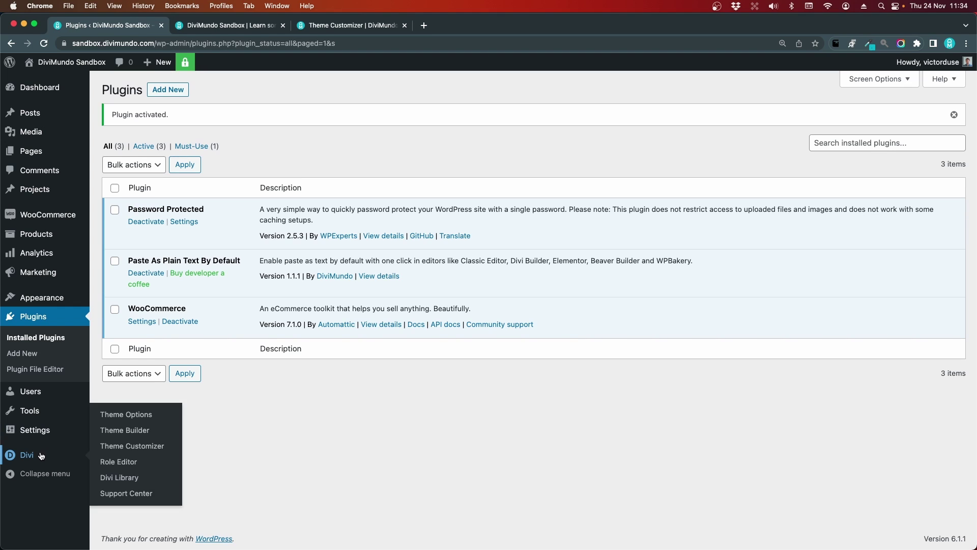
{"action": "left_click", "coordinate": [139, 437]}
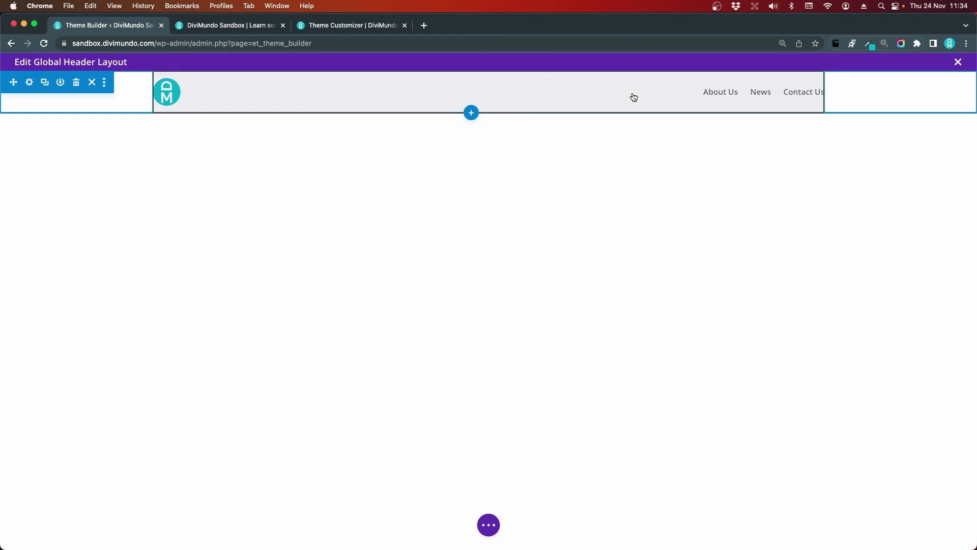
Turn on Show Shopping Cart Icon and Show Cart Quantity in the header menu's Elements settings.
{"action": "mouse_move", "coordinate": [633, 92]}
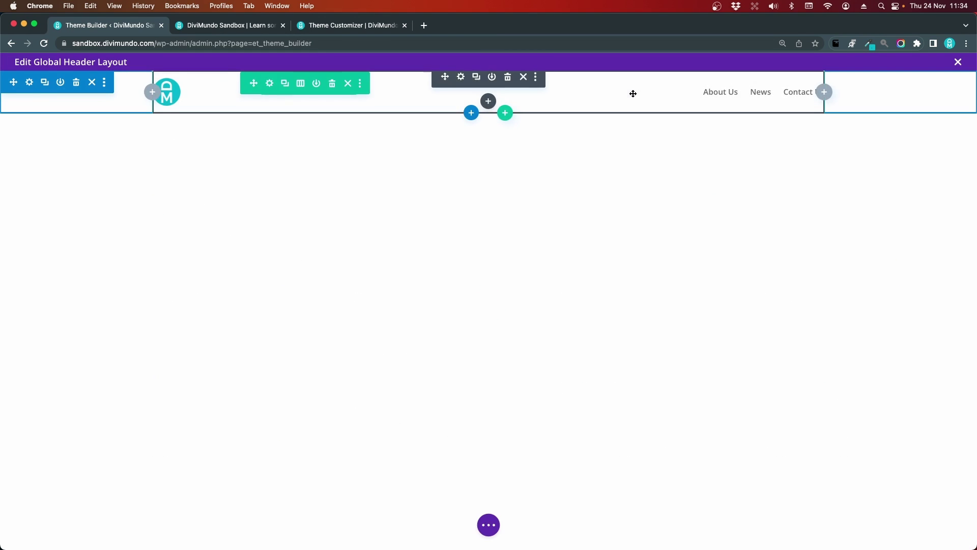
{"action": "left_click", "coordinate": [461, 78]}
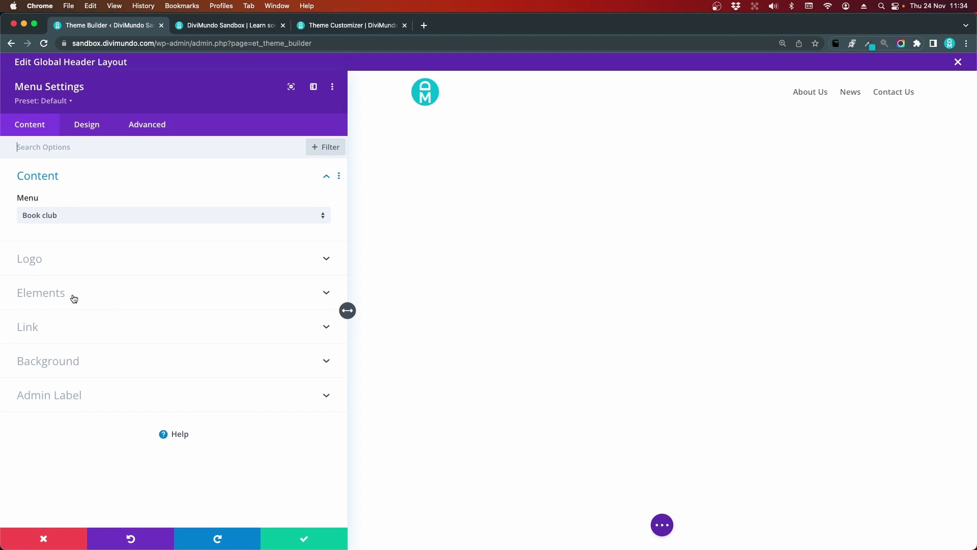
{"action": "left_click", "coordinate": [91, 300]}
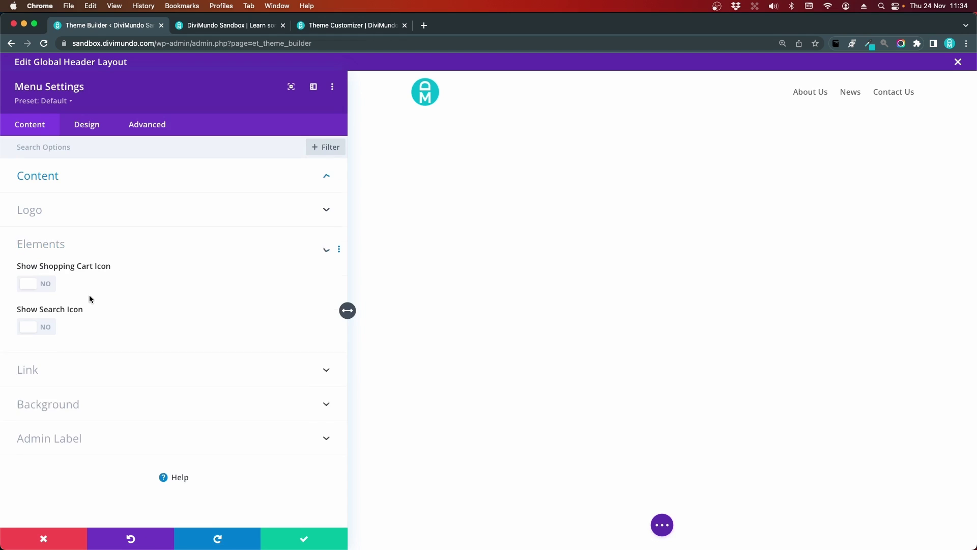
{"action": "left_click", "coordinate": [45, 290]}
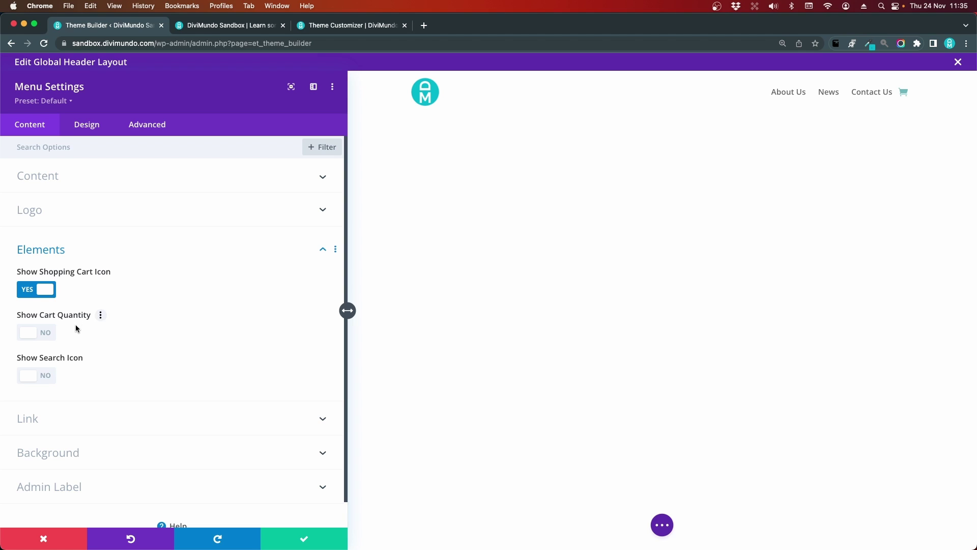
{"action": "left_click", "coordinate": [47, 338]}
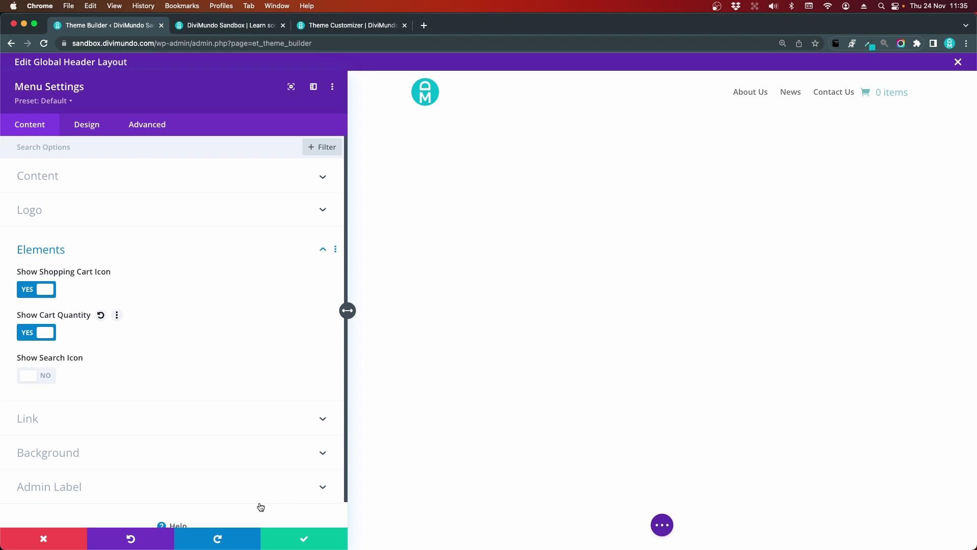
{"action": "left_click", "coordinate": [308, 543]}
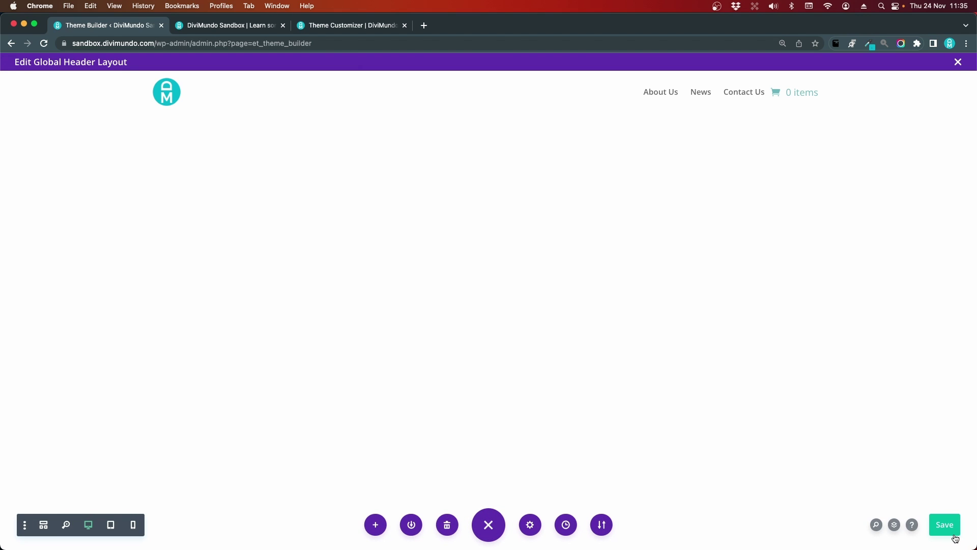
Save the global header and reload the live homepage to see the cart with 0 Items.
{"action": "left_click", "coordinate": [955, 538]}
{"action": "left_click", "coordinate": [228, 25]}
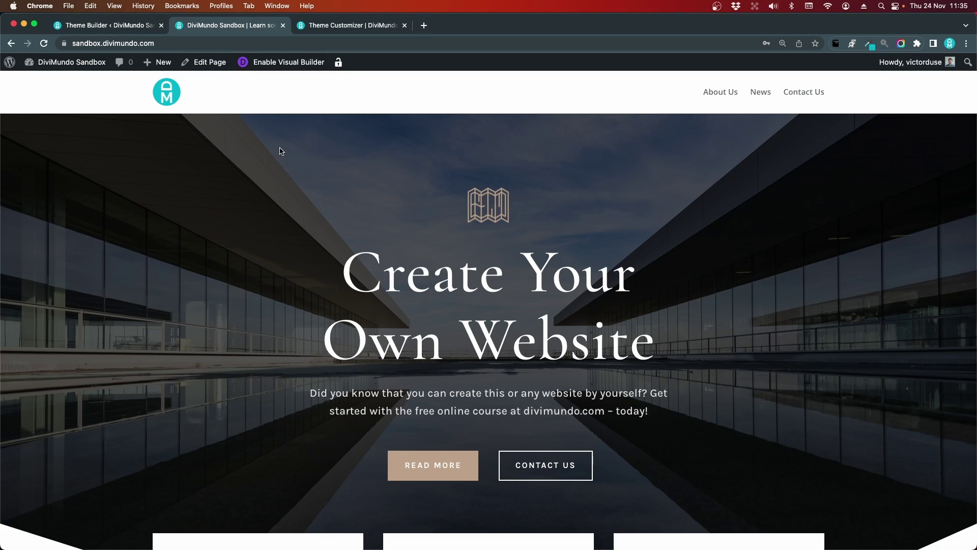
{"action": "left_click", "coordinate": [44, 44]}
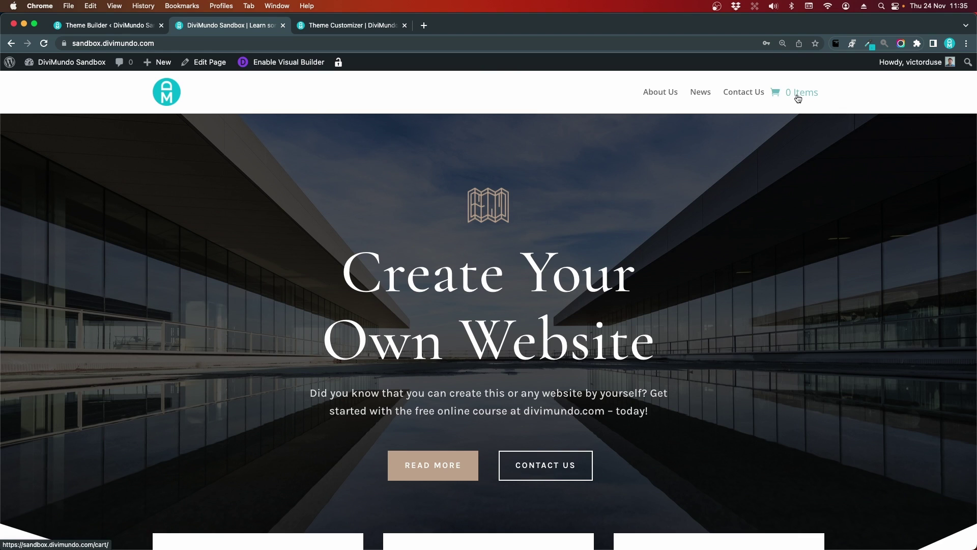
In the menu's Design settings, make the Cart Quantity Text black.
{"action": "left_click", "coordinate": [114, 26]}
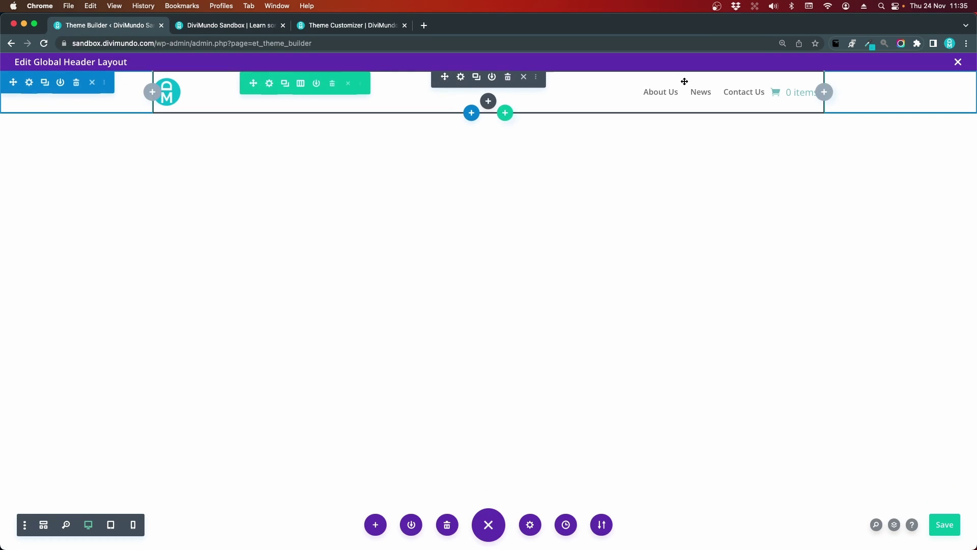
{"action": "left_click", "coordinate": [461, 77]}
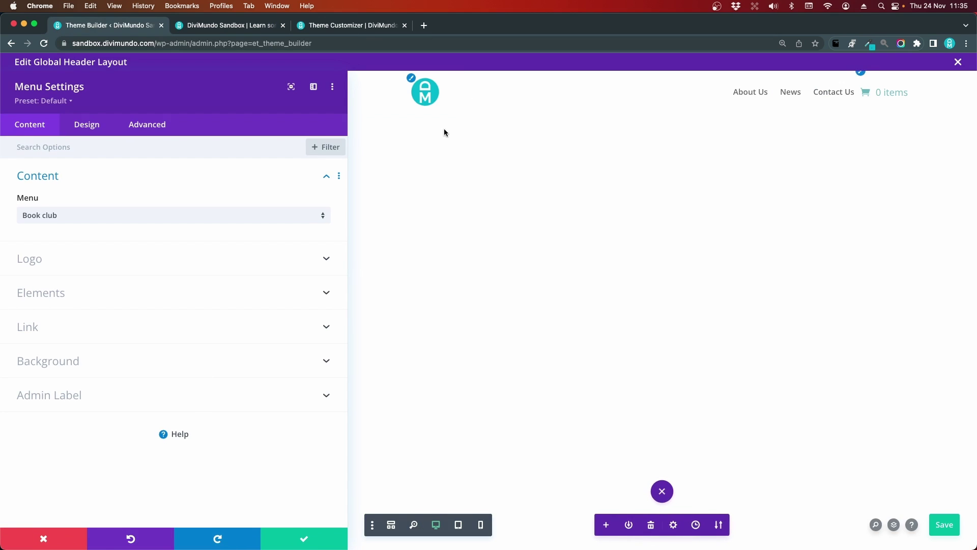
{"action": "left_click", "coordinate": [91, 128]}
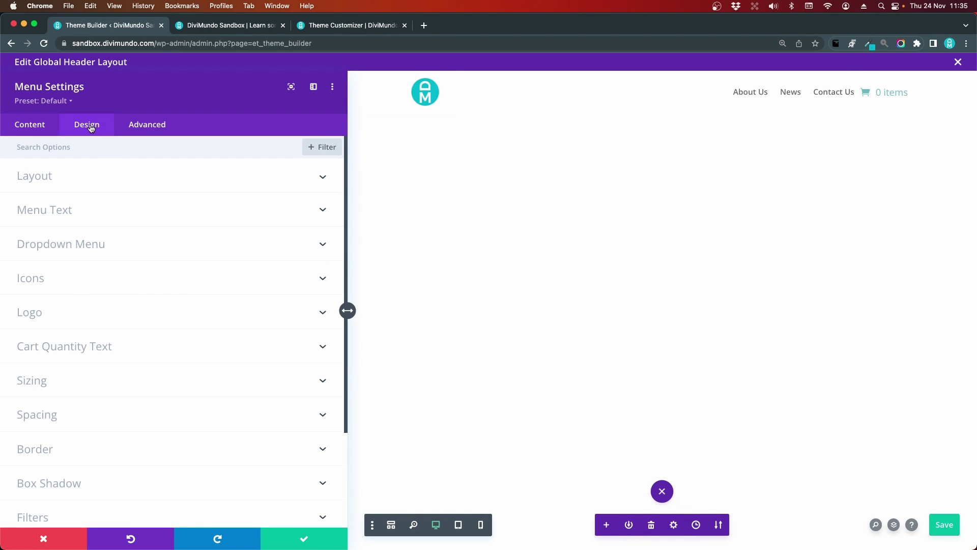
{"action": "scroll", "coordinate": [112, 230], "scroll_direction": "down", "scroll_amount": 3}
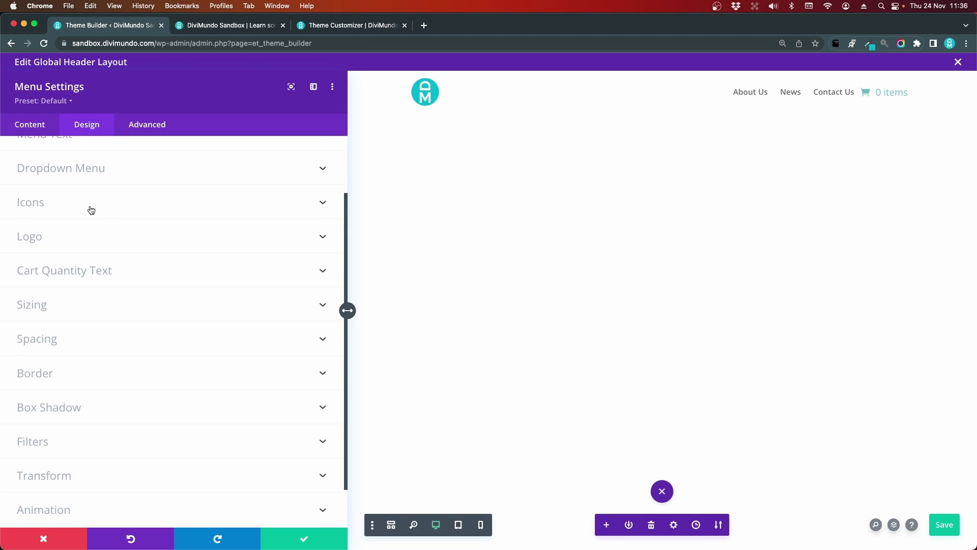
{"action": "left_click", "coordinate": [60, 271]}
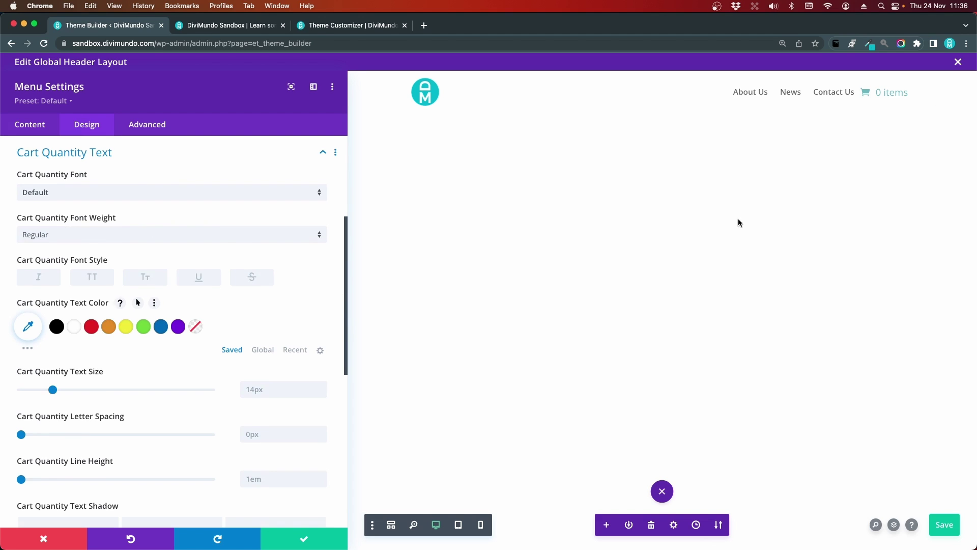
{"action": "left_click", "coordinate": [59, 326]}
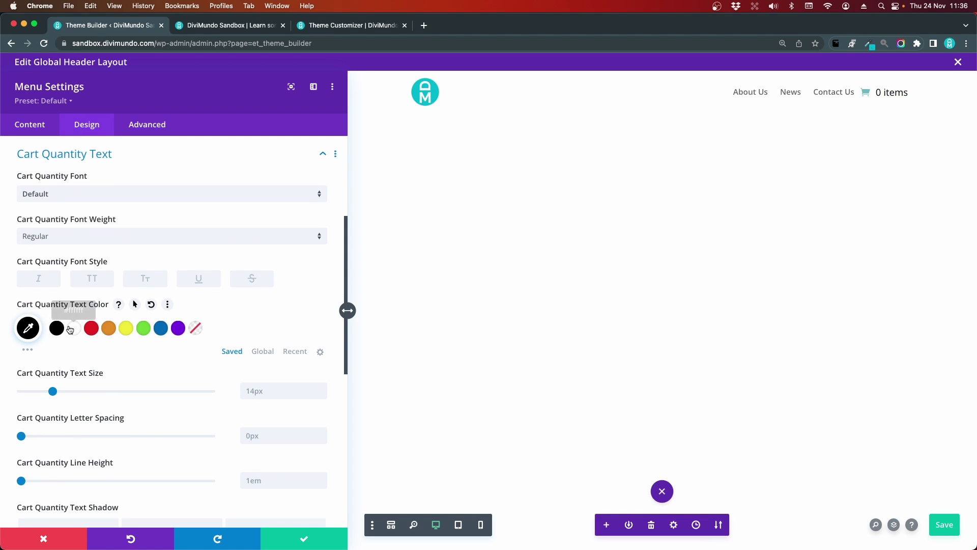
Set the shopping cart icon colour and its hover colour to black (#000000).
{"action": "scroll", "coordinate": [178, 355], "scroll_direction": "down", "scroll_amount": 2}
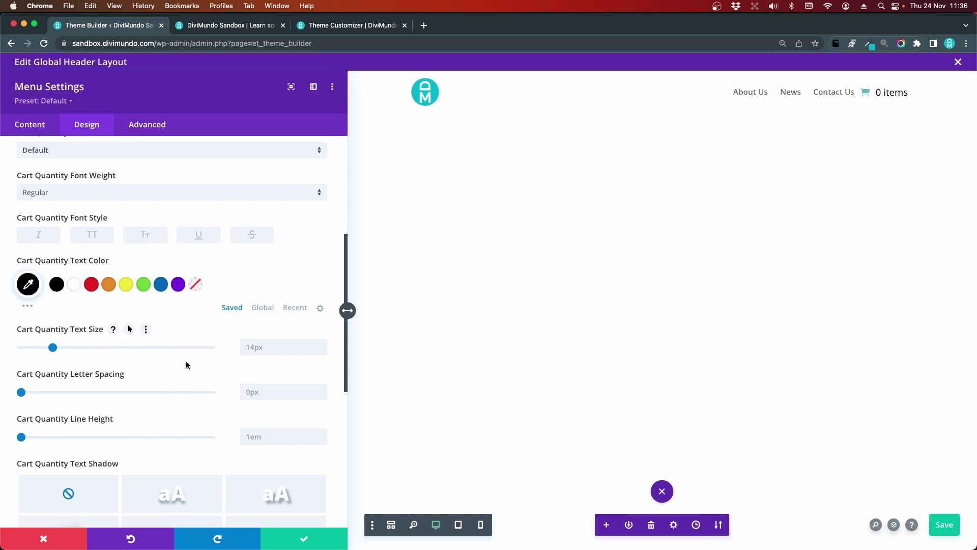
{"action": "scroll", "coordinate": [157, 359], "scroll_direction": "down", "scroll_amount": 2}
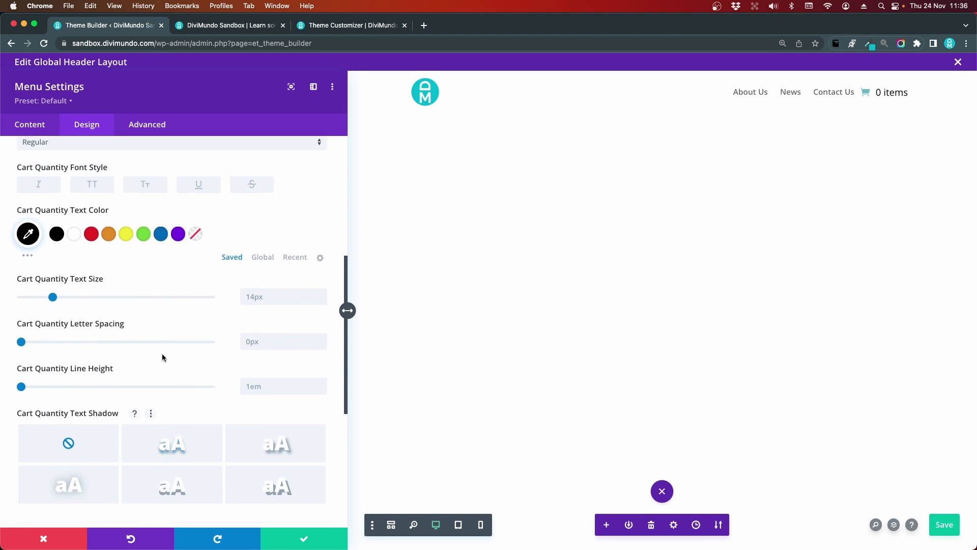
{"action": "scroll", "coordinate": [162, 357], "scroll_direction": "up", "scroll_amount": 10}
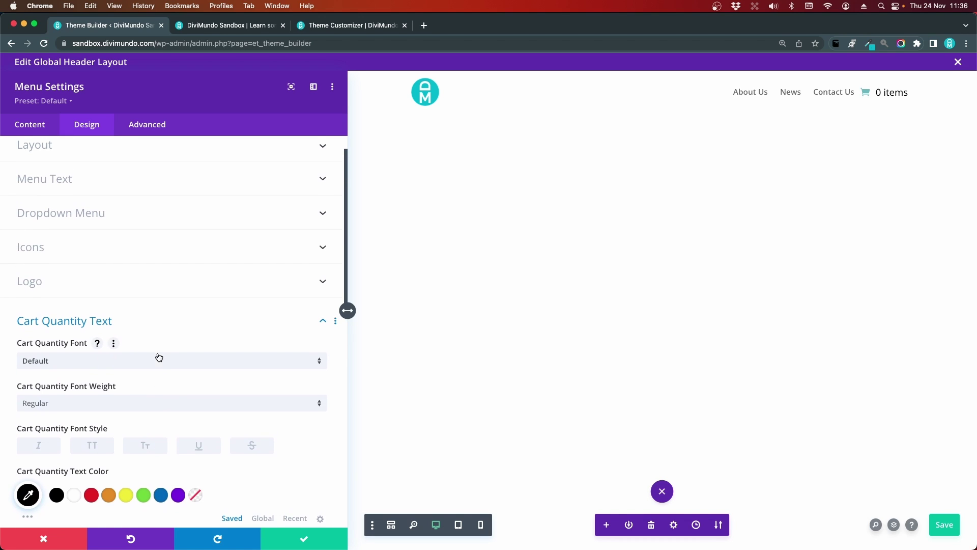
{"action": "scroll", "coordinate": [174, 344], "scroll_direction": "up", "scroll_amount": 2}
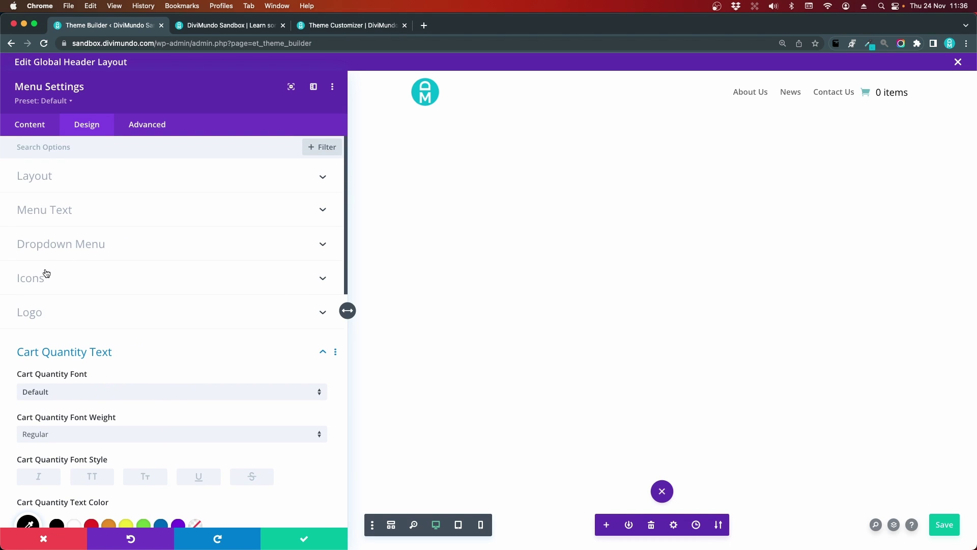
{"action": "left_click", "coordinate": [50, 282]}
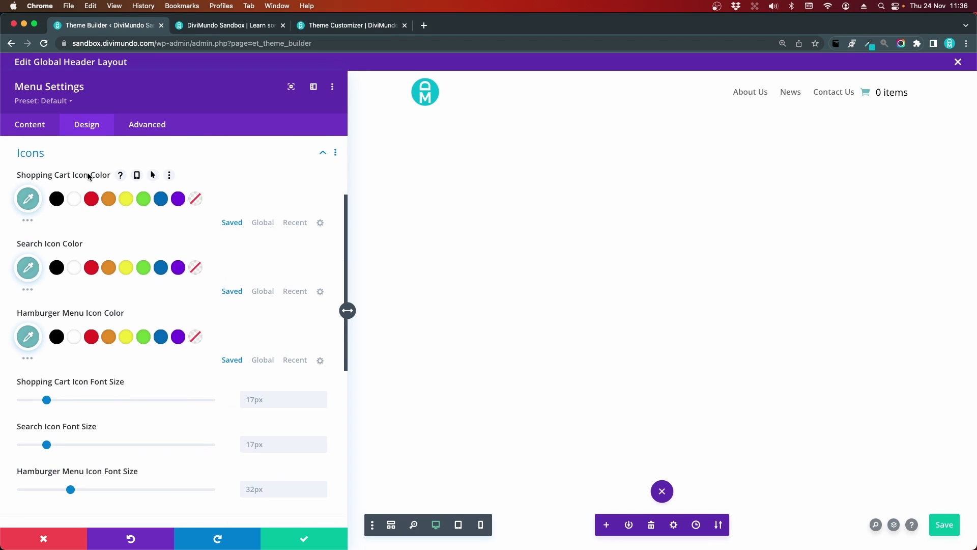
{"action": "left_click", "coordinate": [56, 199]}
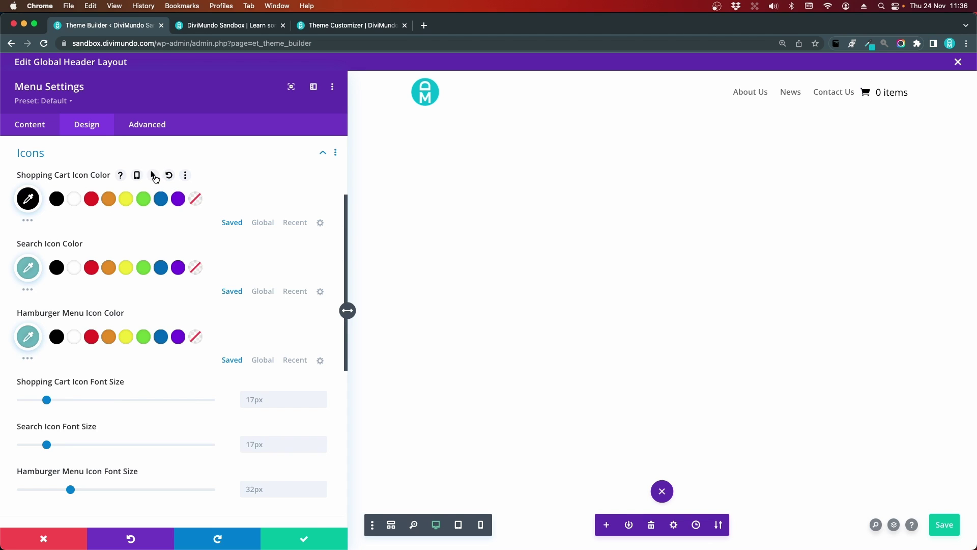
{"action": "left_click", "coordinate": [153, 175]}
{"action": "left_click", "coordinate": [228, 198]}
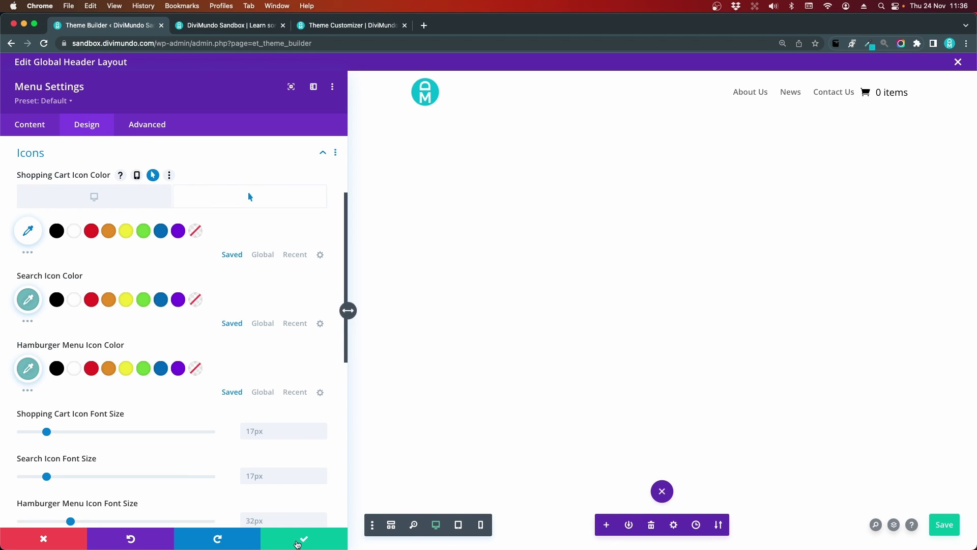
{"action": "key", "text": "Return"}
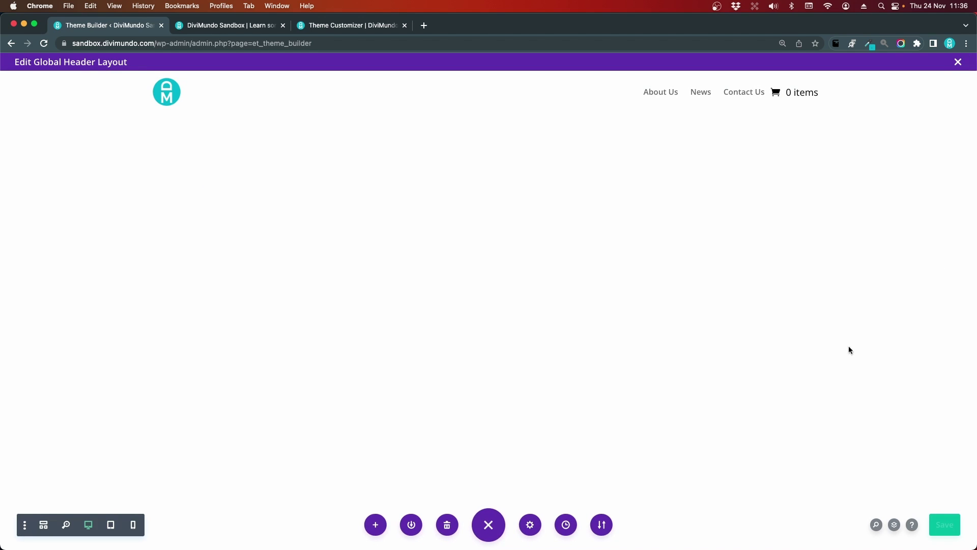
Reload the live homepage to check the black cart icon, then switch to the Theme Customizer tab.
{"action": "left_click", "coordinate": [213, 28]}
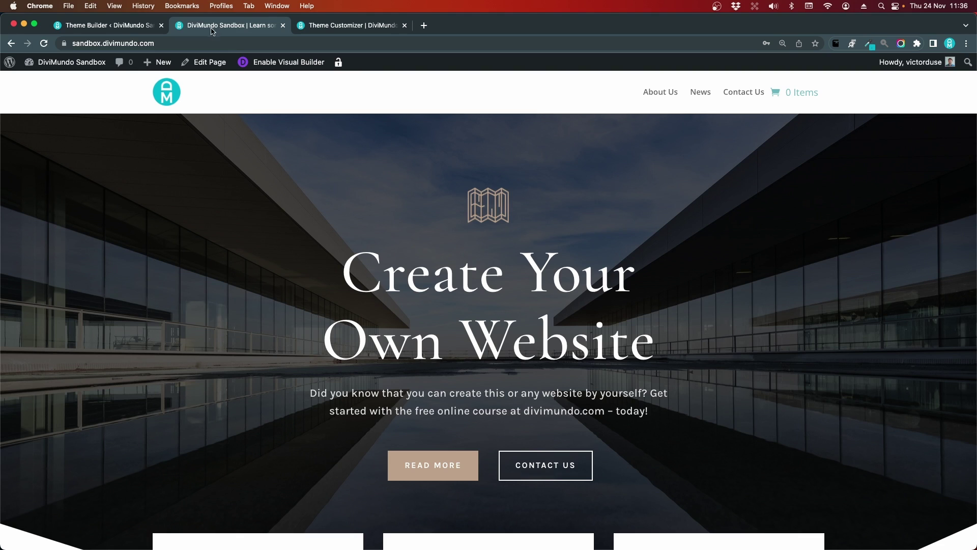
{"action": "left_click", "coordinate": [44, 43]}
{"action": "left_click", "coordinate": [353, 29]}
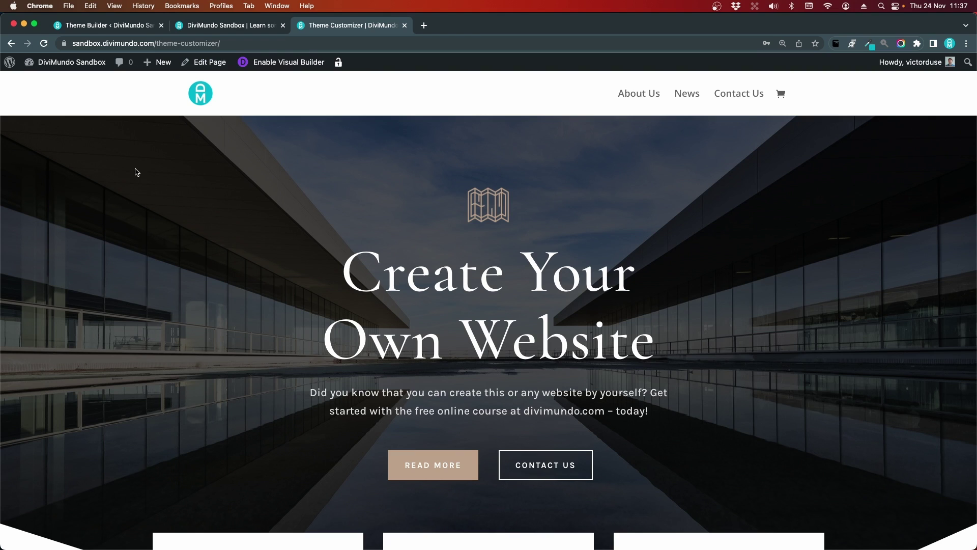
Go to Appearance > Menus and review the Book club menu with About Us, News and Contact Us.
{"action": "left_click", "coordinate": [76, 64]}
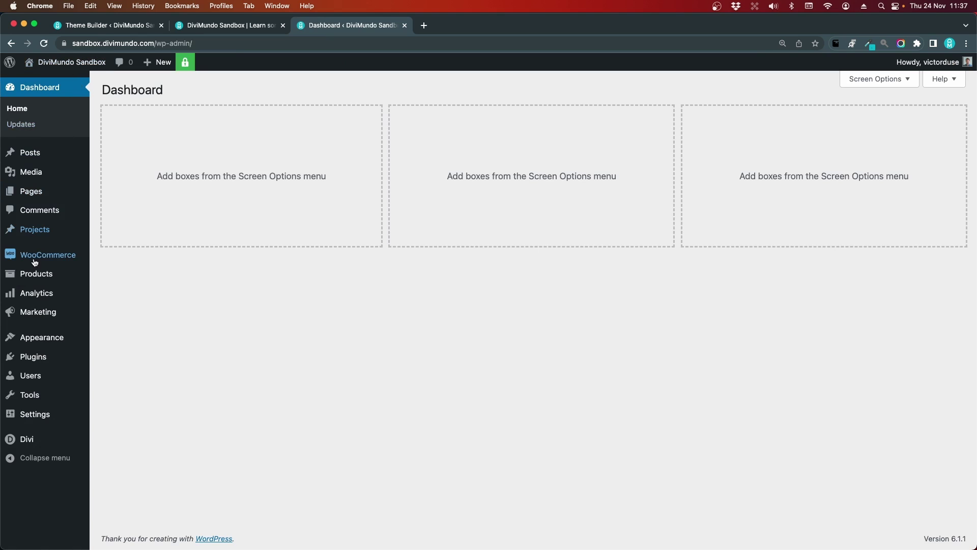
{"action": "mouse_move", "coordinate": [41, 336]}
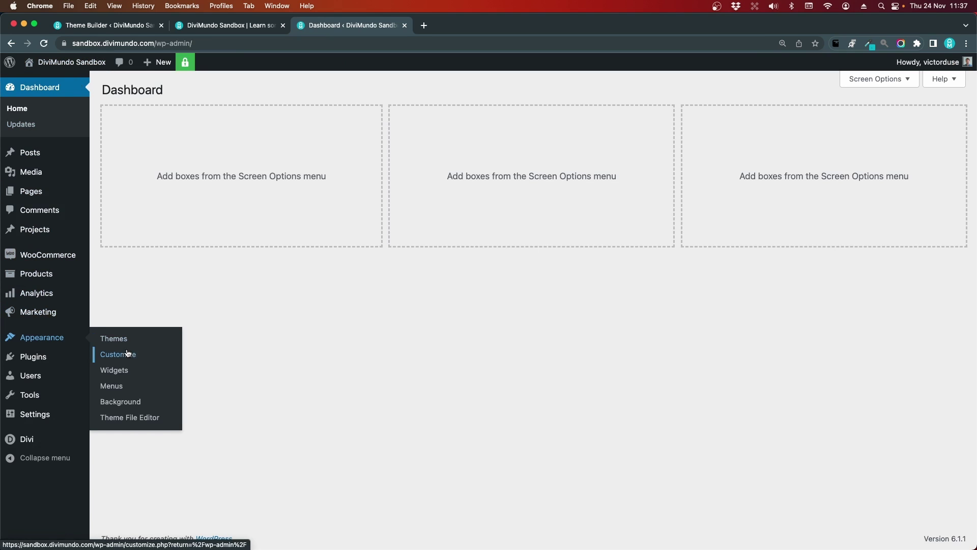
{"action": "left_click", "coordinate": [122, 387]}
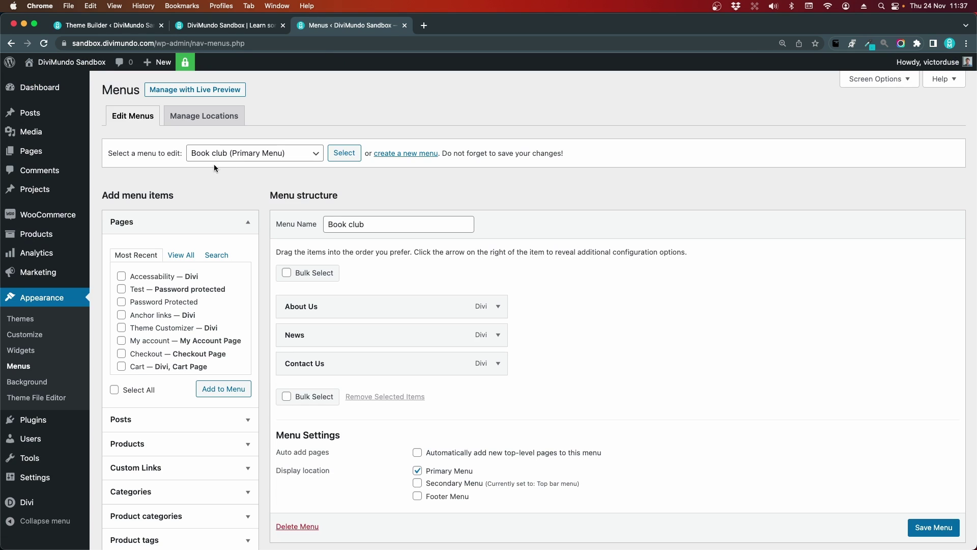
{"action": "left_click", "coordinate": [218, 153]}
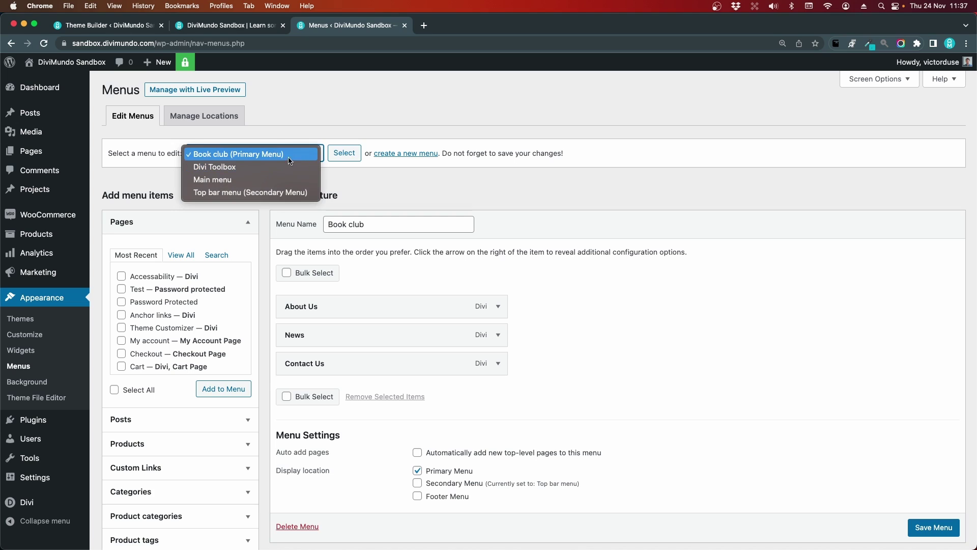
{"action": "left_click", "coordinate": [254, 156]}
{"action": "scroll", "coordinate": [543, 338], "scroll_direction": "down", "scroll_amount": 3}
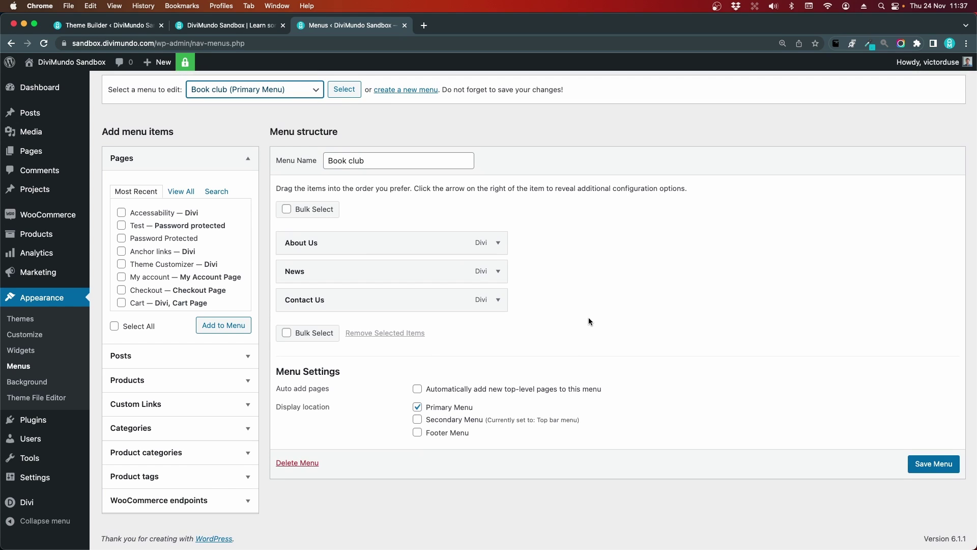
{"action": "scroll", "coordinate": [588, 317], "scroll_direction": "up", "scroll_amount": 3}
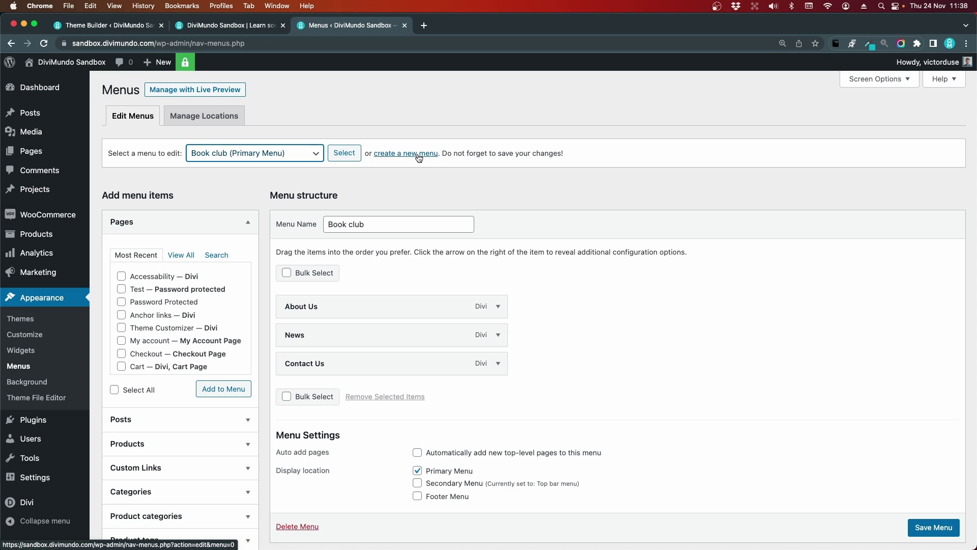
Create a new menu named 'Top bar (Secondary Navigation)' with the Secondary Menu location ticked.
{"action": "left_click", "coordinate": [419, 158]}
{"action": "left_click", "coordinate": [333, 218]}
{"action": "type", "text": "Top b"}
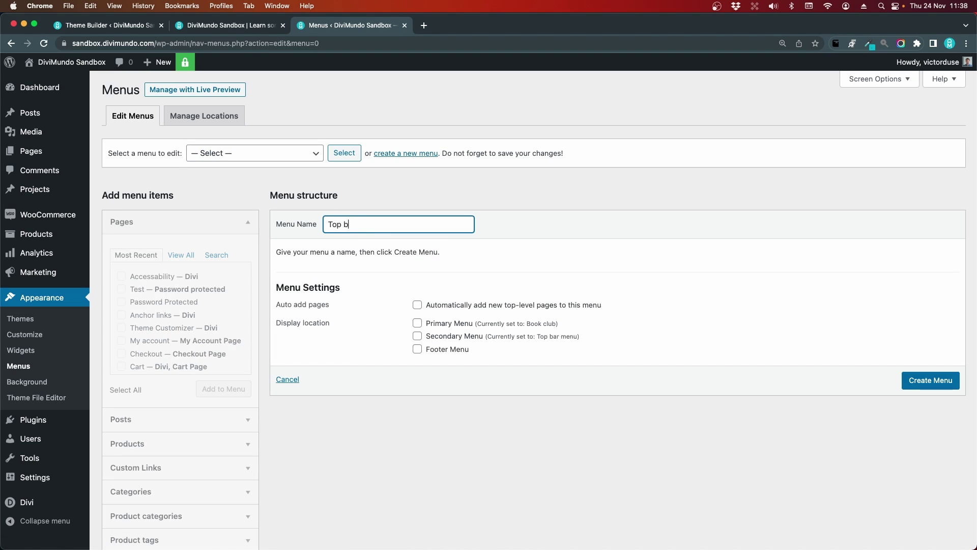
{"action": "type", "text": "ar (Secondary Navigation)"}
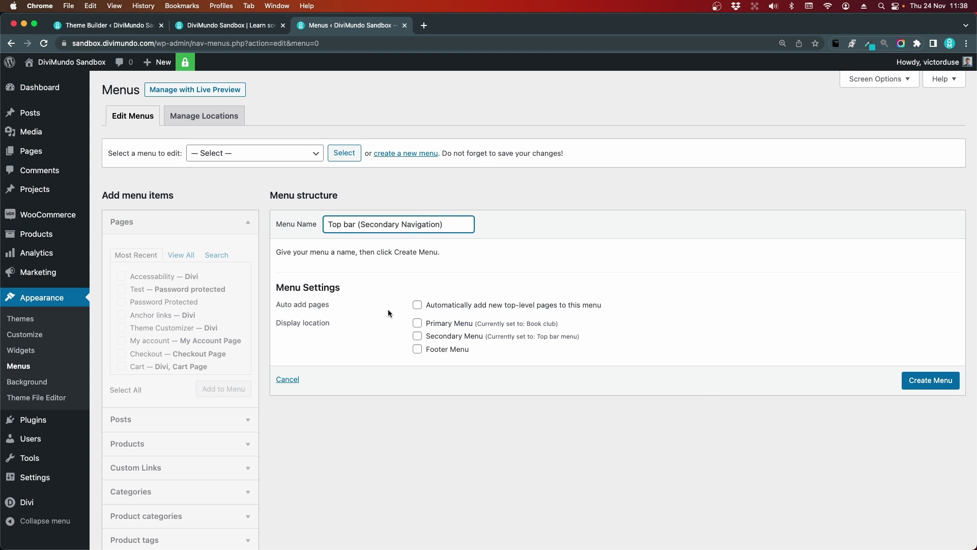
{"action": "left_click", "coordinate": [458, 339]}
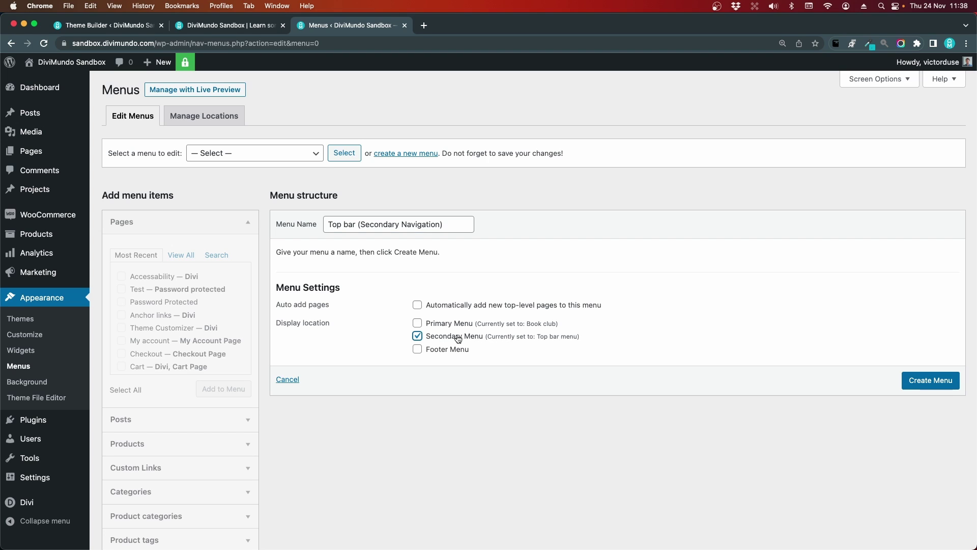
{"action": "left_click", "coordinate": [929, 386]}
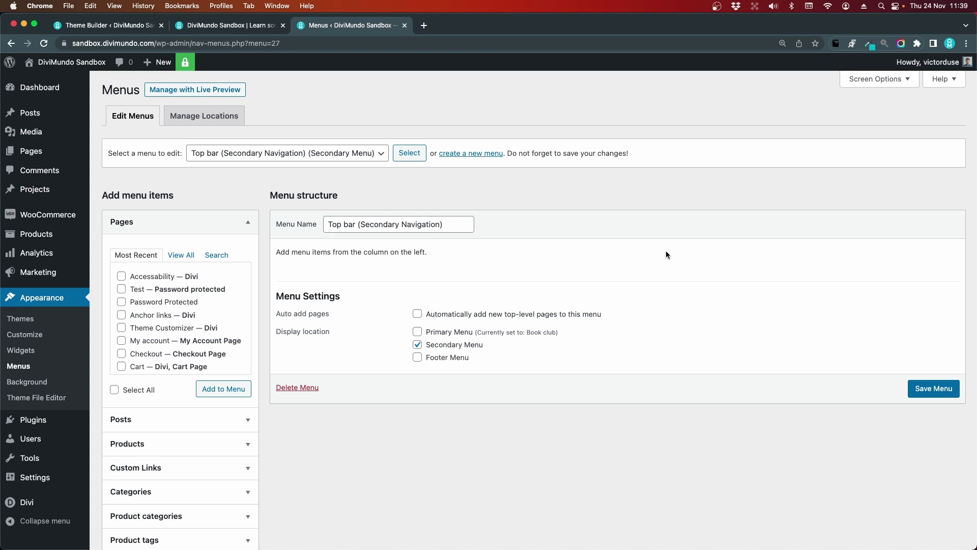
Append '/theme' to the homepage address to load the theme-customizer page.
{"action": "left_click", "coordinate": [248, 28]}
{"action": "left_click", "coordinate": [209, 42]}
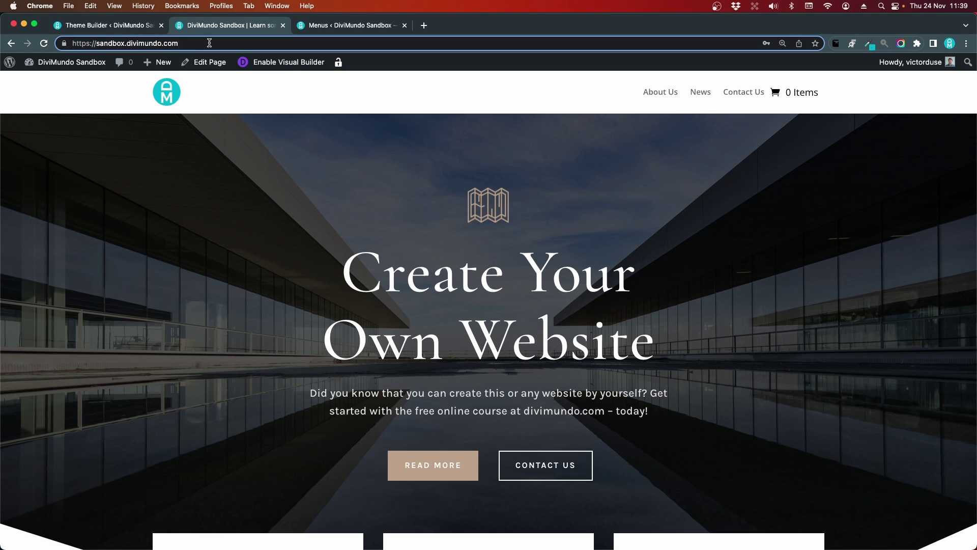
{"action": "type", "text": "/theme"}
{"action": "key", "text": "Return"}
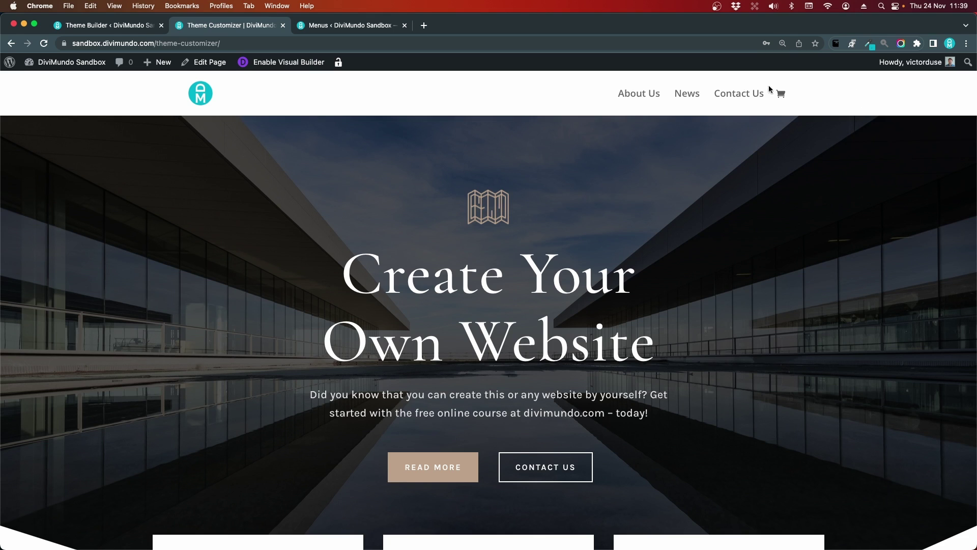
Add the WooCommerce Account details endpoint to the Top bar menu.
{"action": "left_click", "coordinate": [325, 25]}
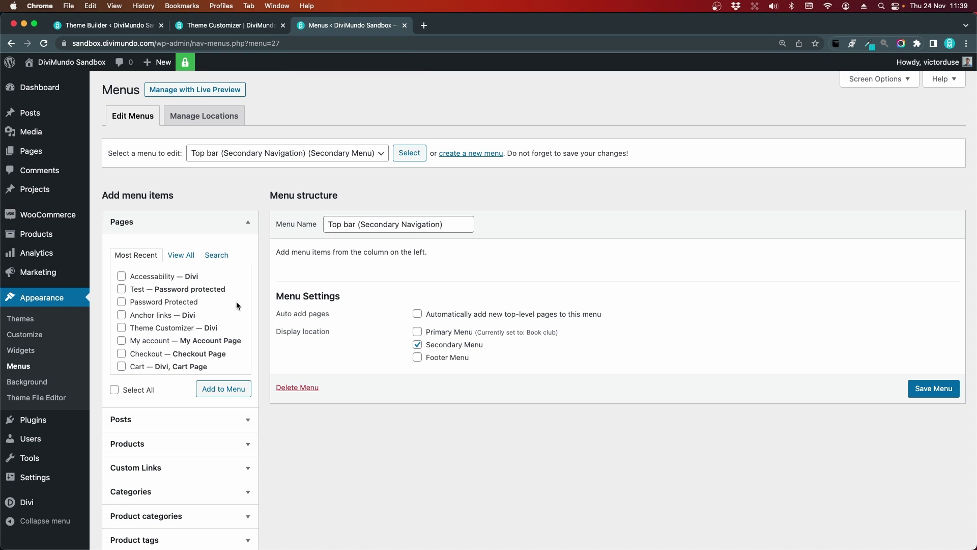
{"action": "scroll", "coordinate": [176, 316], "scroll_direction": "down", "scroll_amount": 5}
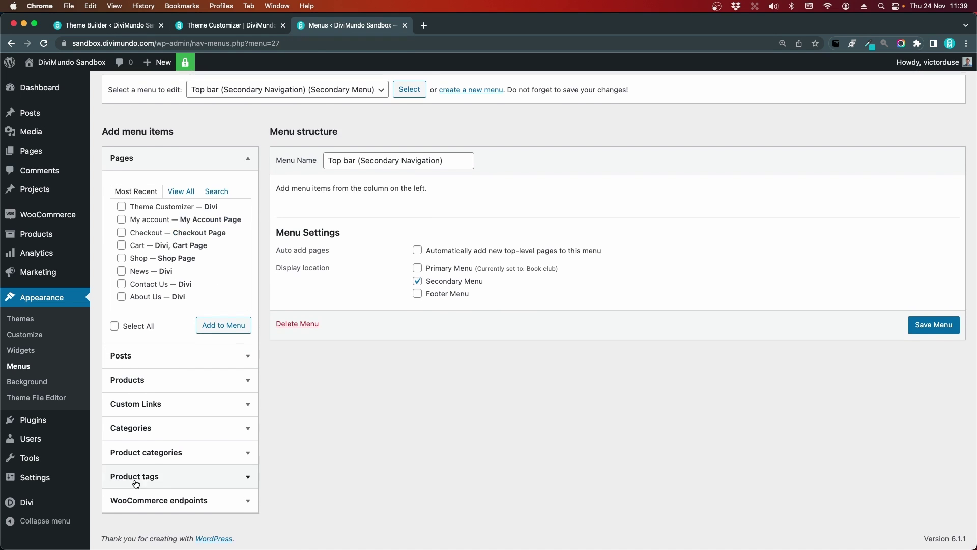
{"action": "left_click", "coordinate": [192, 499]}
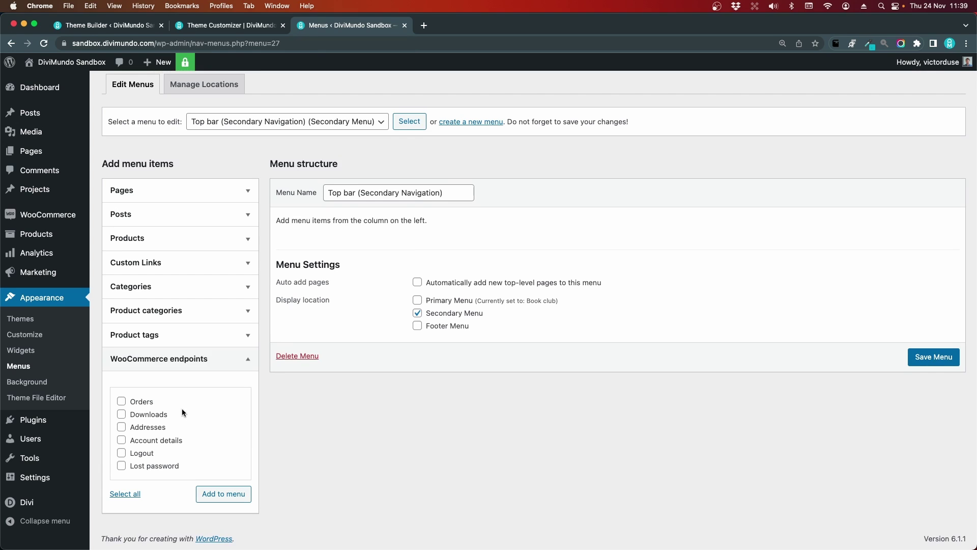
{"action": "left_click", "coordinate": [121, 441]}
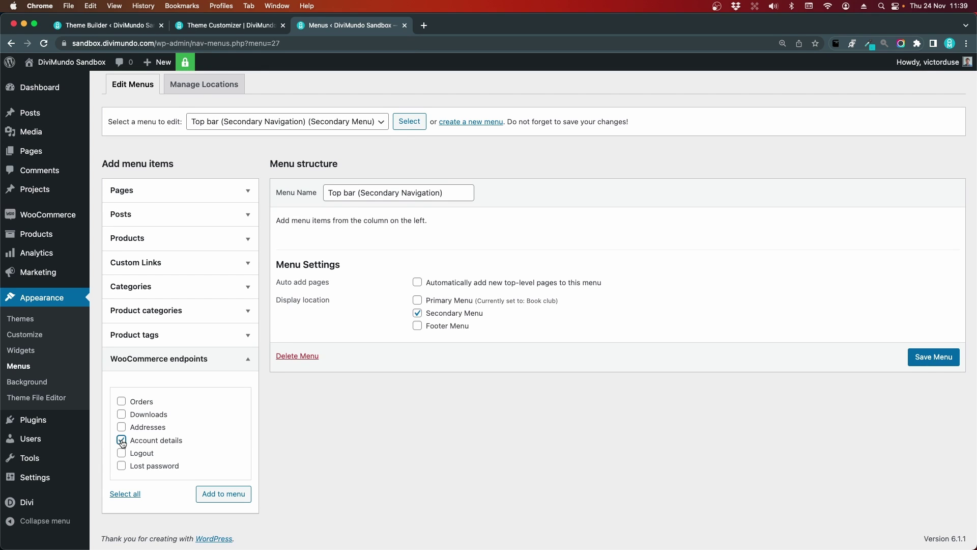
{"action": "left_click", "coordinate": [222, 496]}
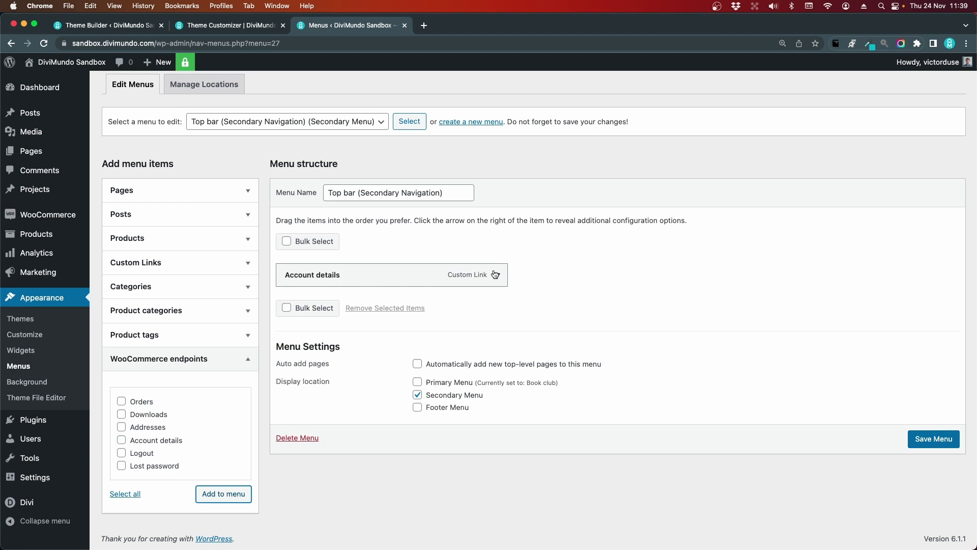
Change the item's navigation label to 'My Account' and save the menu.
{"action": "left_click", "coordinate": [498, 275]}
{"action": "left_click", "coordinate": [369, 346]}
{"action": "key", "text": "shift+alt+Left"}
{"action": "key", "text": "shift+alt+Left"}
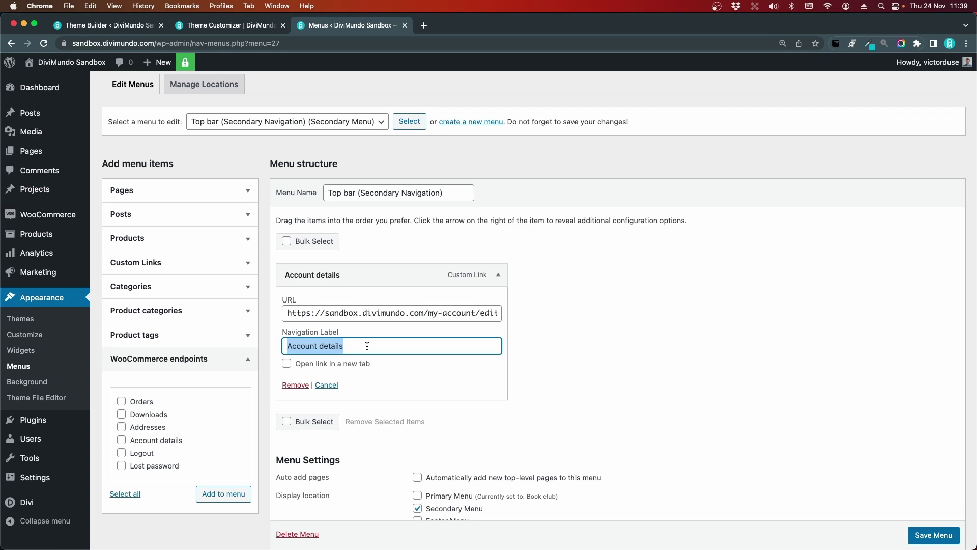
{"action": "type", "text": "My Account"}
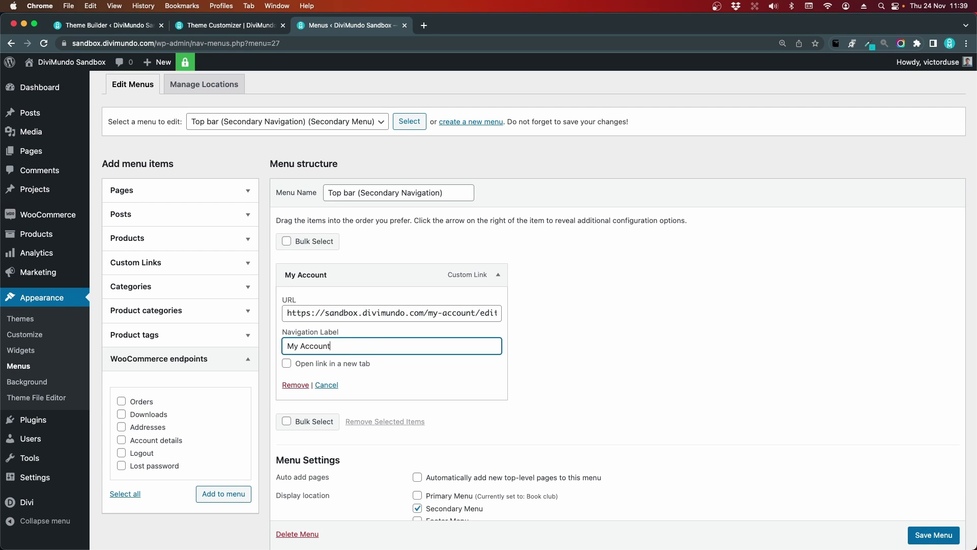
{"action": "left_click", "coordinate": [937, 535]}
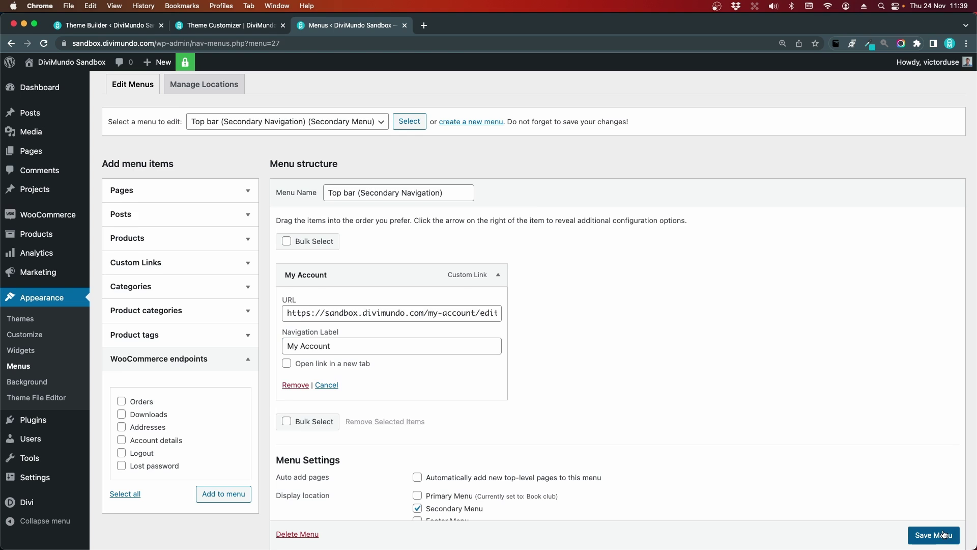
{"action": "scroll", "coordinate": [941, 532], "scroll_direction": "down", "scroll_amount": 1}
{"action": "left_click", "coordinate": [941, 521]}
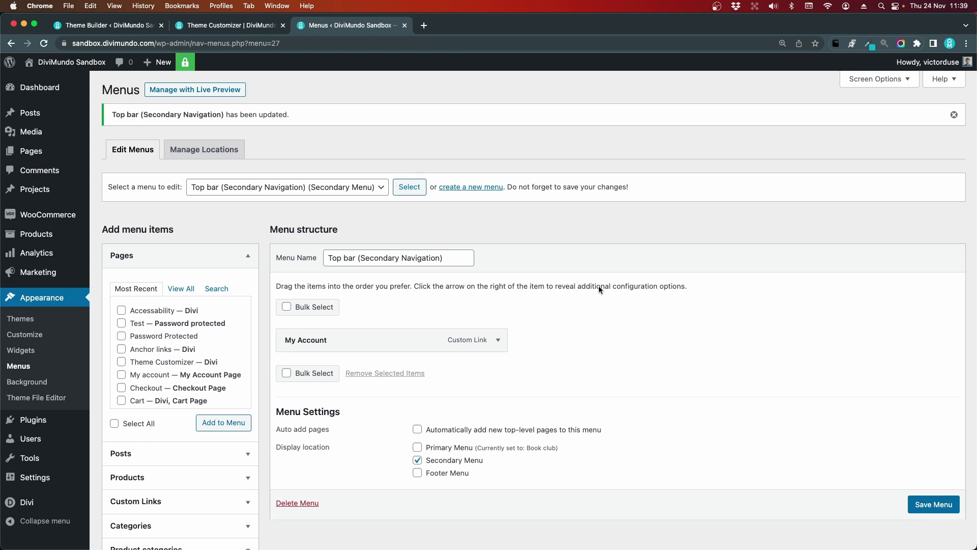
Reload the Theme Customizer page to show the top bar with My Account and '0 Items' cart.
{"action": "left_click", "coordinate": [248, 27]}
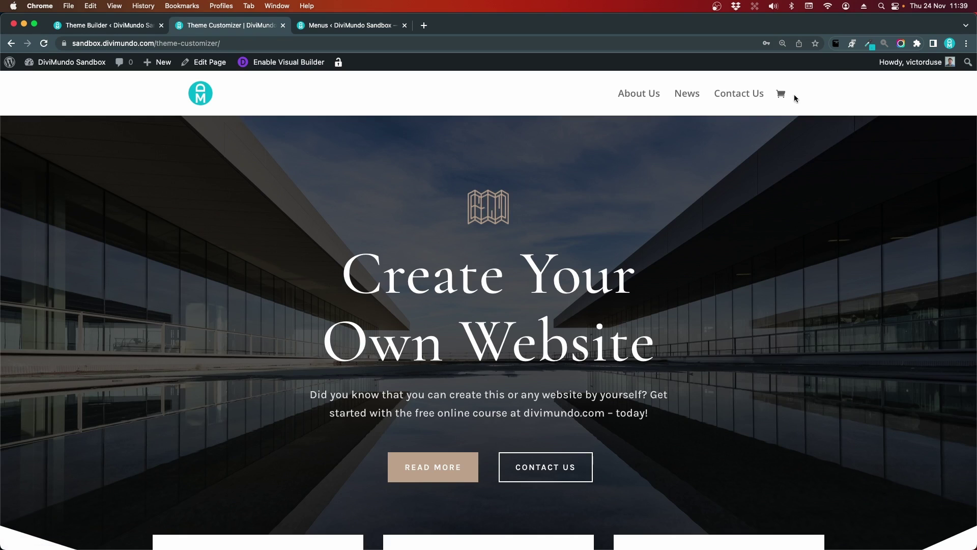
{"action": "left_click", "coordinate": [45, 45]}
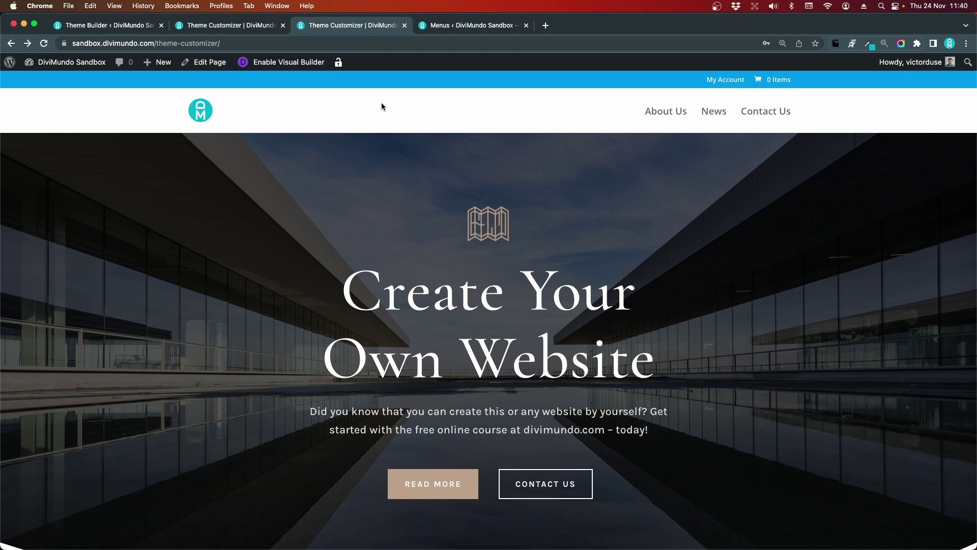